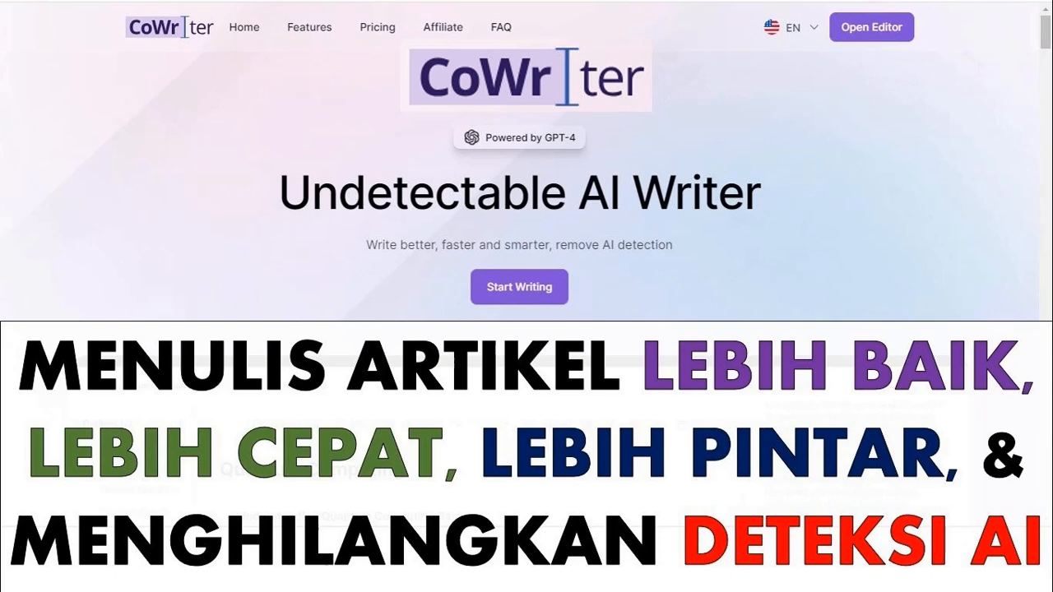
Switch to Chrome and open the website cowriter.ai.
mouse_move(680, 580)
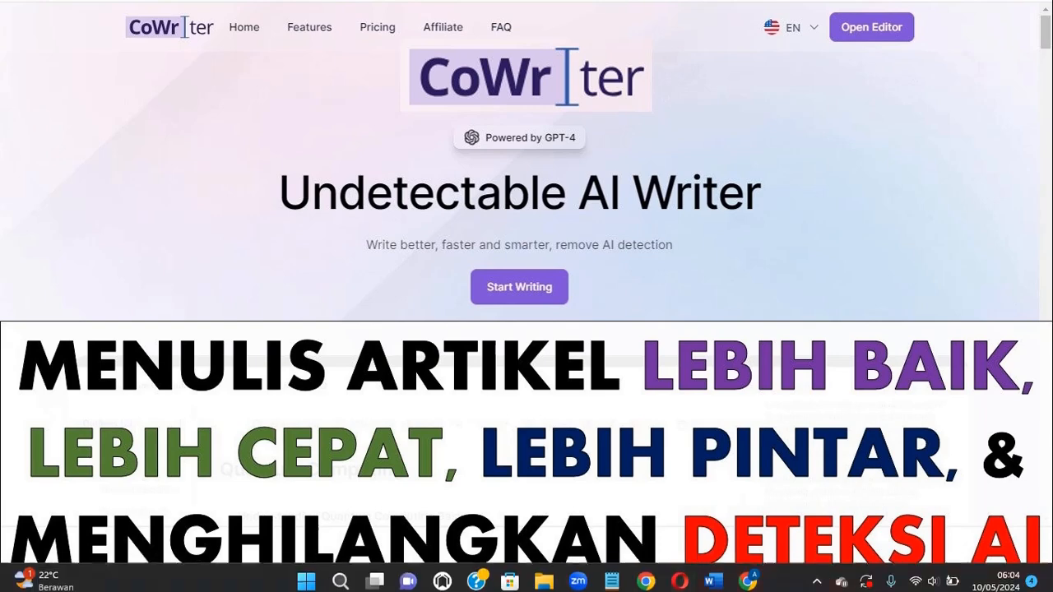
click(745, 576)
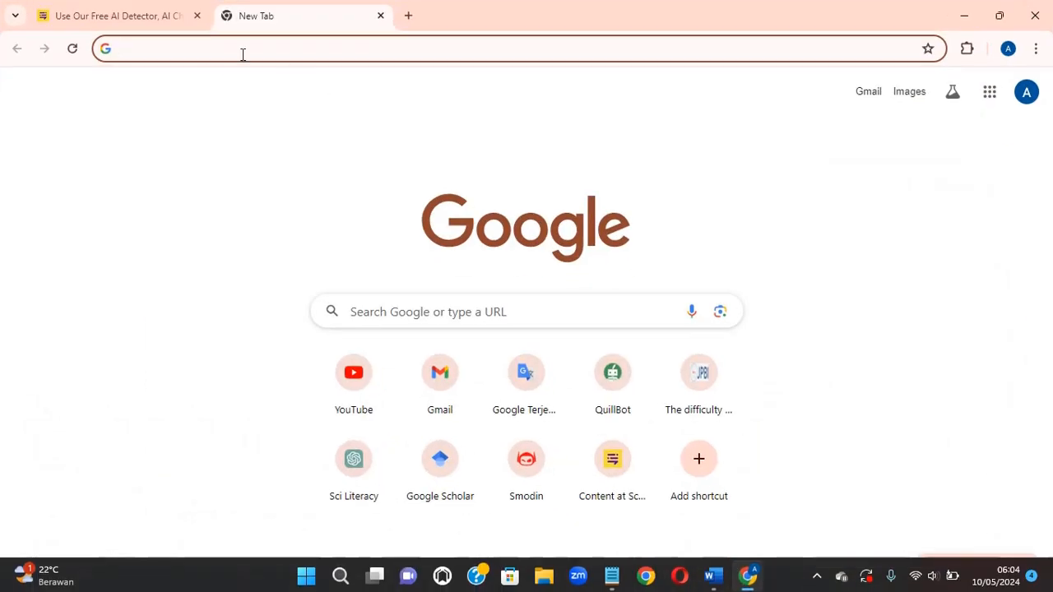
text(cowrit)
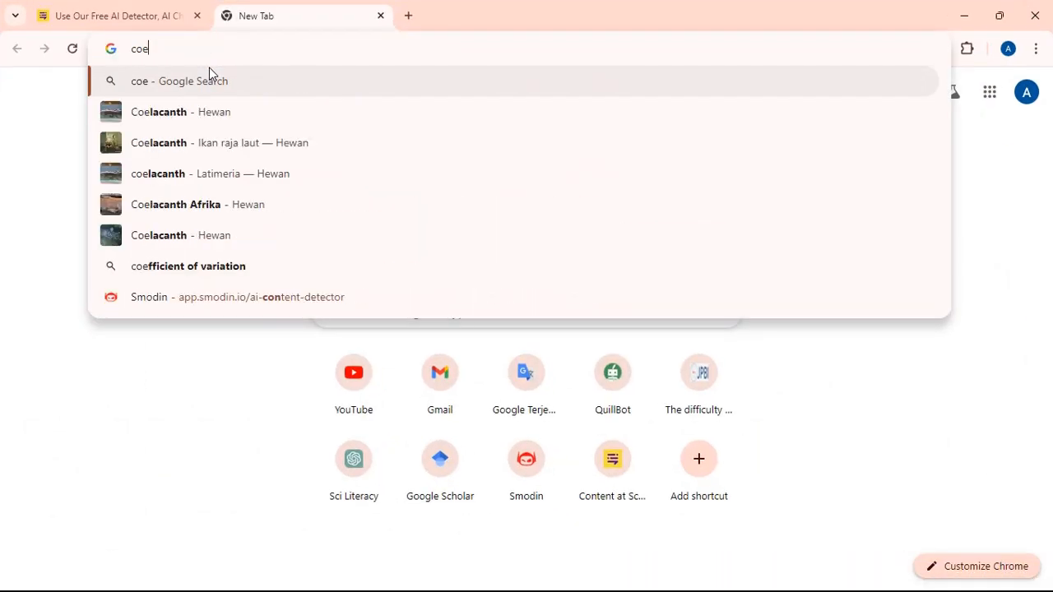
text(er.ai)
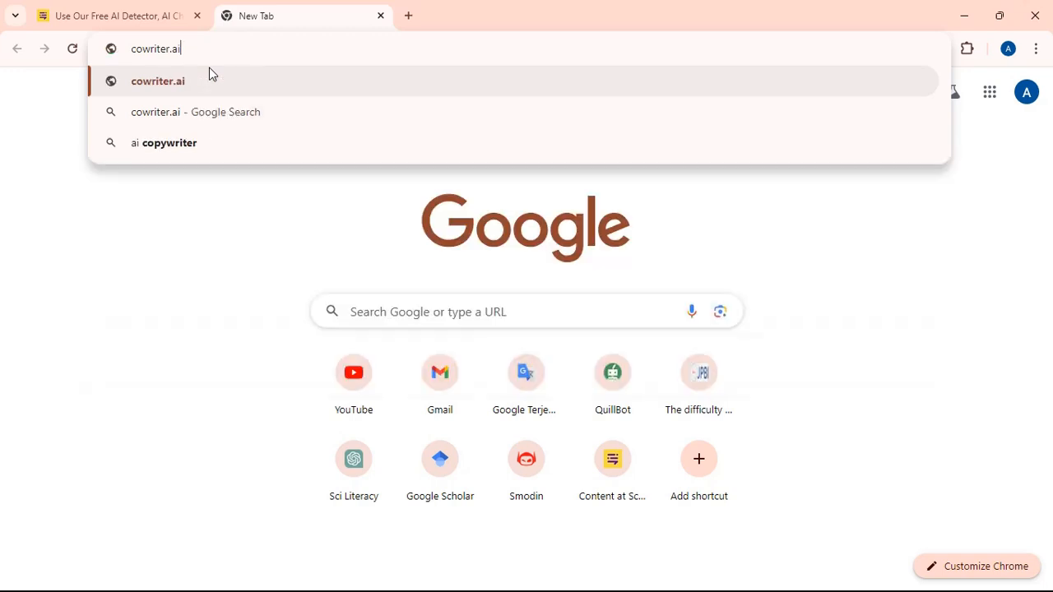
key(Return)
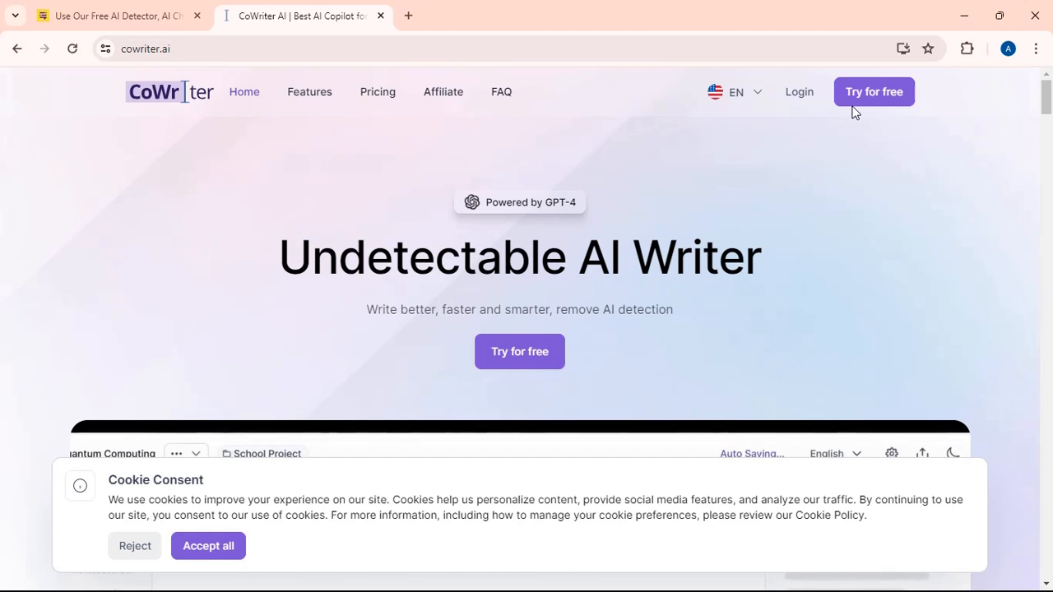
Sign up for the free trial with the existing Google account and skip the welcome tour.
click(873, 92)
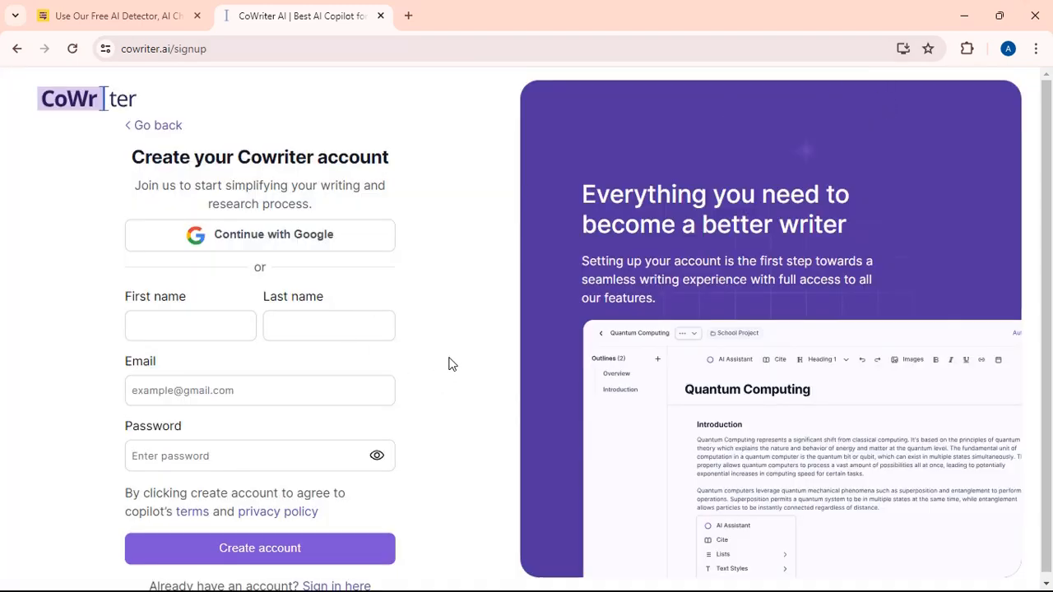
click(370, 255)
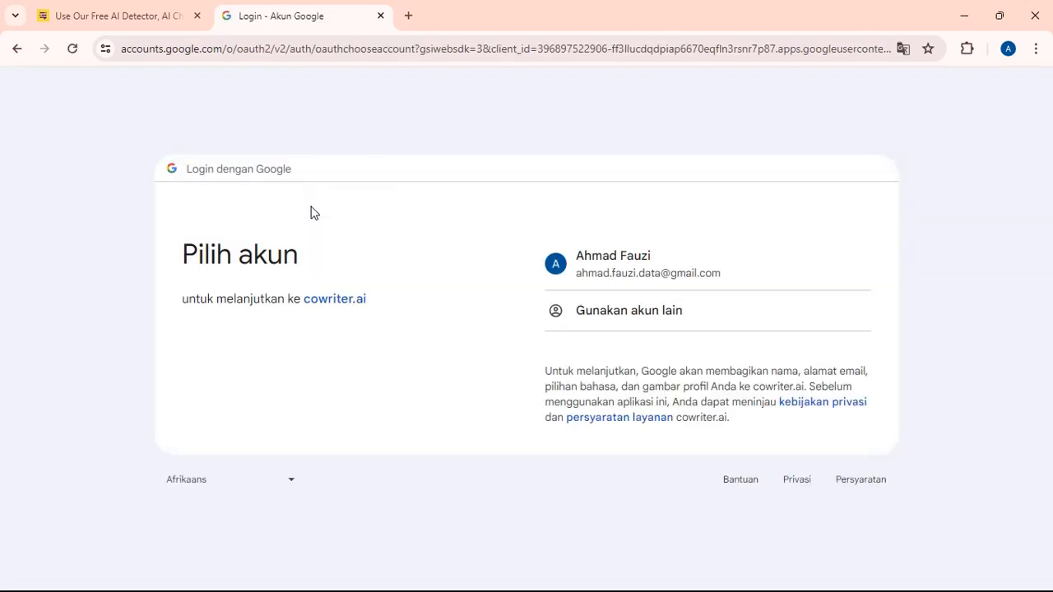
click(596, 277)
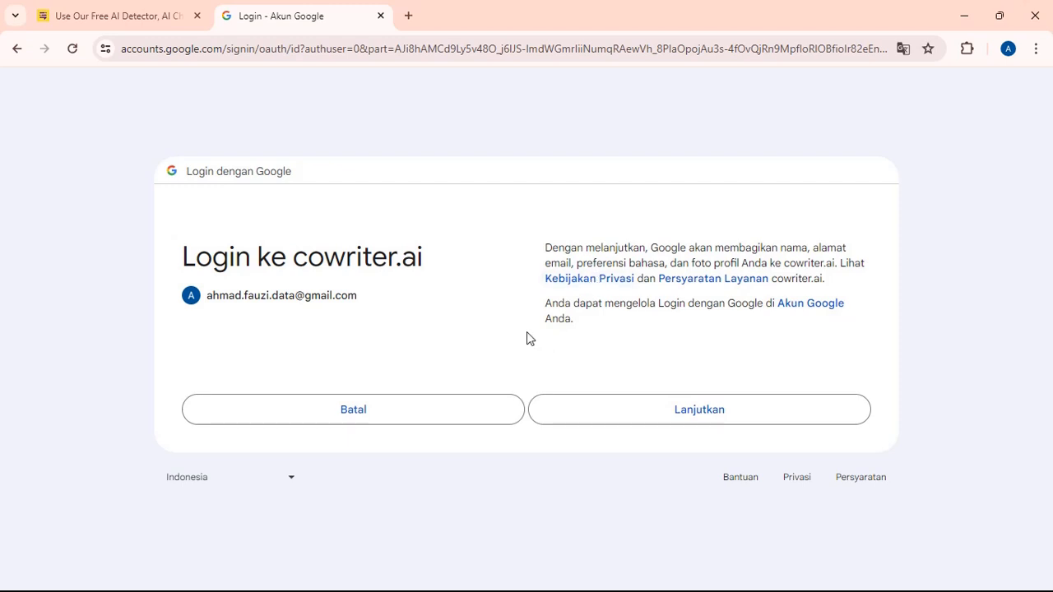
click(582, 417)
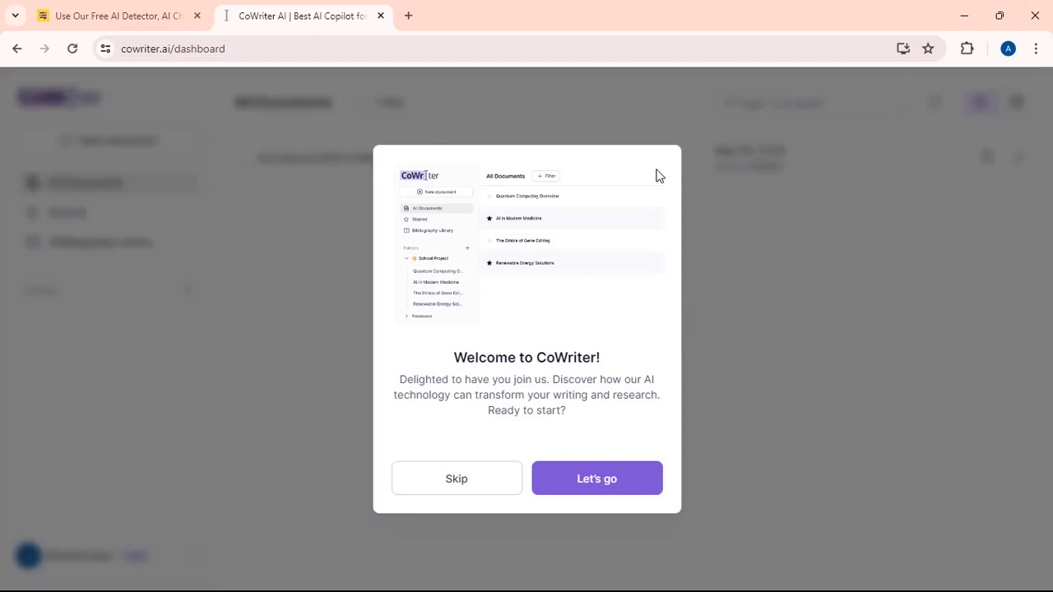
click(458, 492)
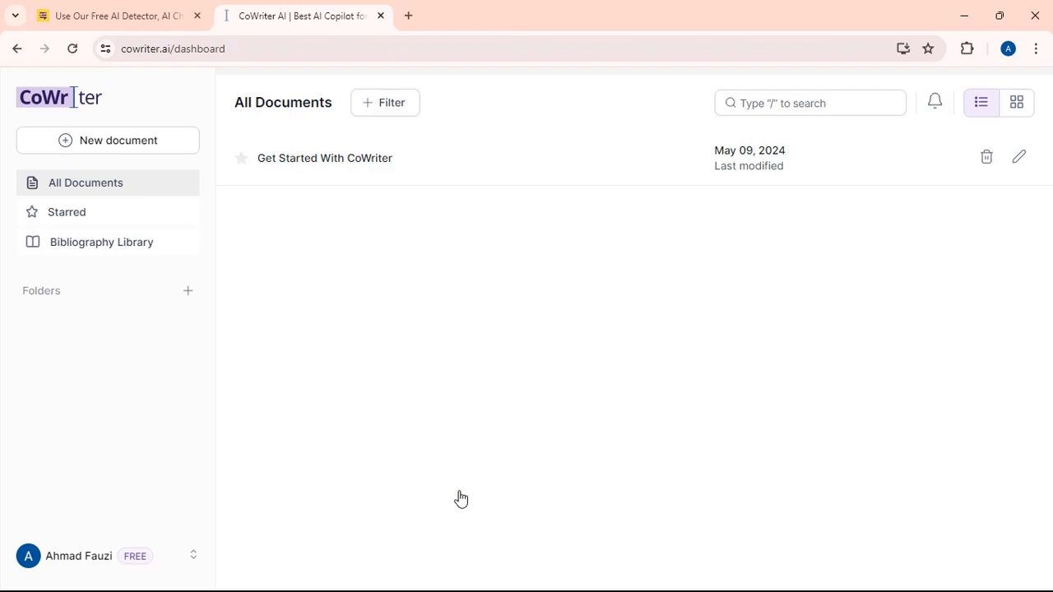
Start a new document described as "research article that inform the effect of problem-based learning on critical thinking skills".
click(117, 143)
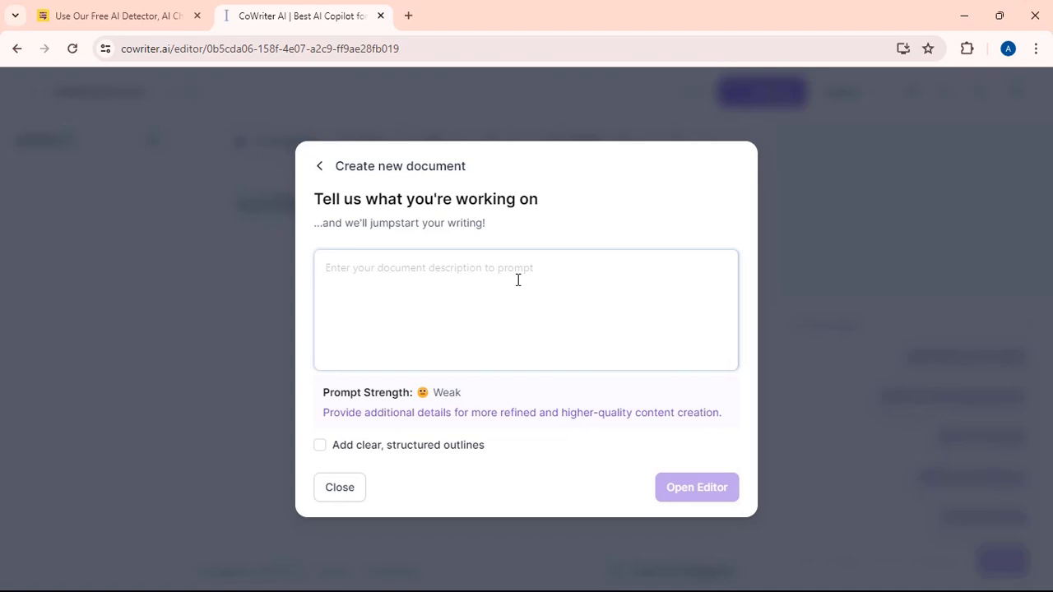
text(researc)
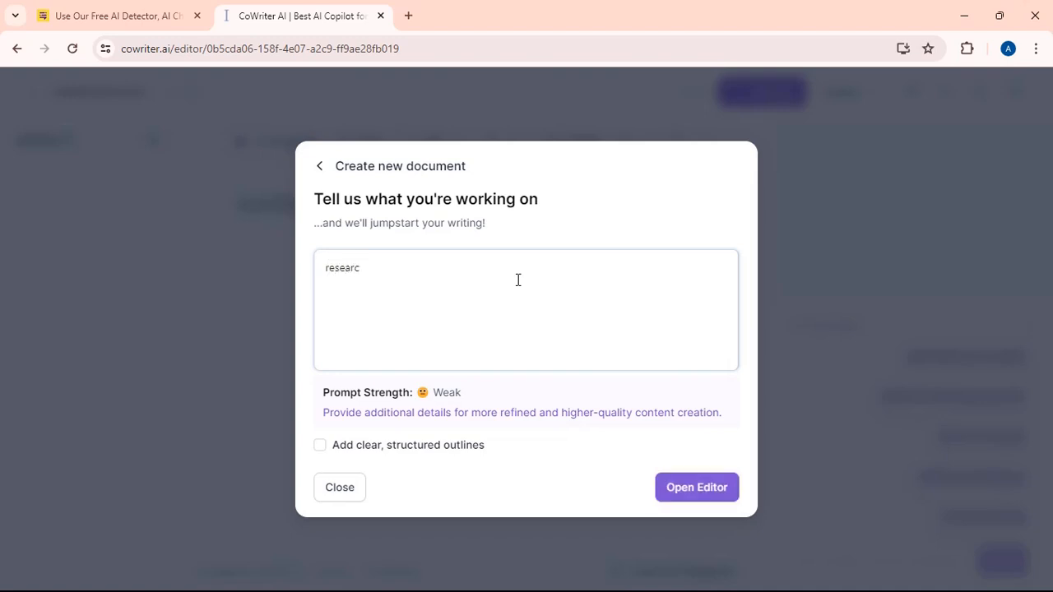
text(h article that inform the e)
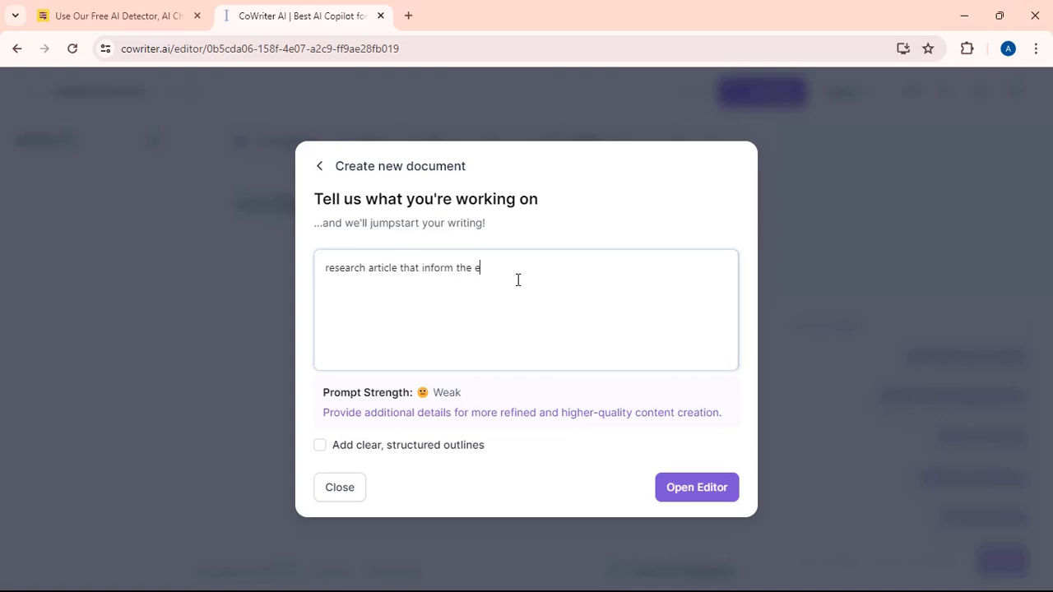
text(ffect of problem-based learning on cri)
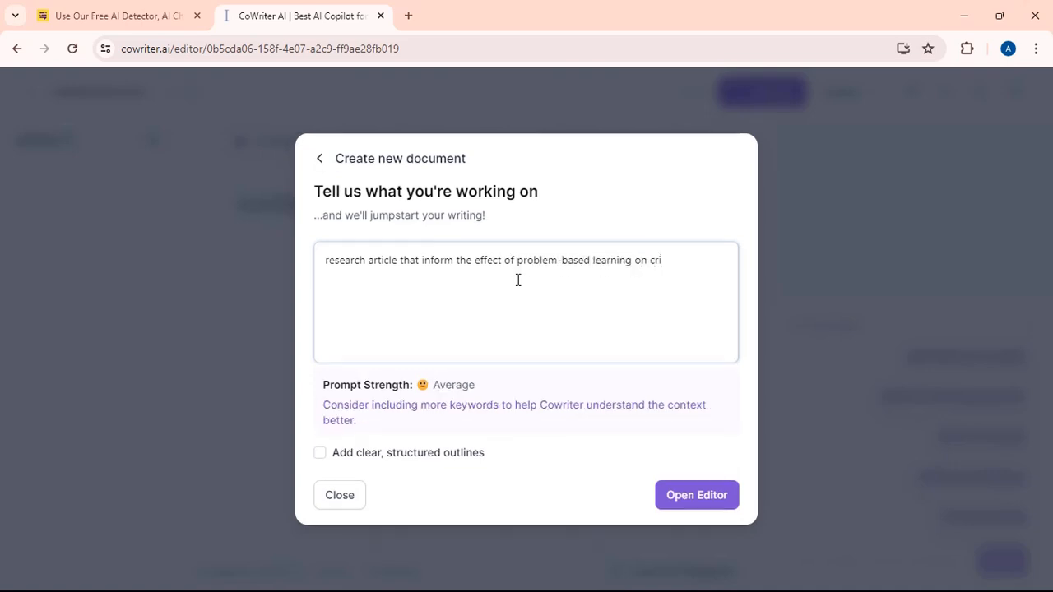
text(tical thinking skills)
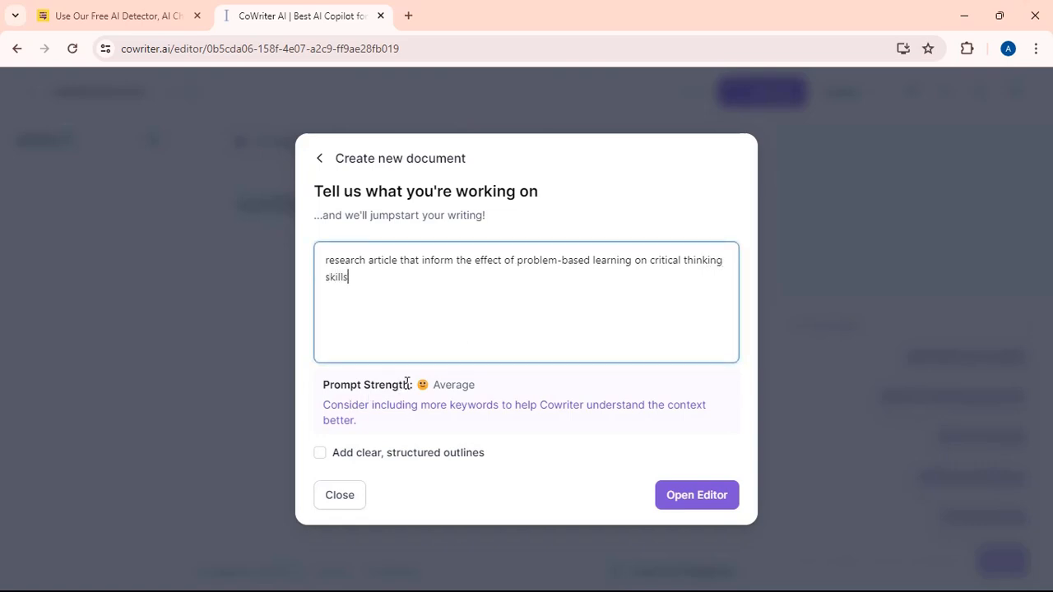
Include clear, structured outlines for the new document and open it in the editor.
key(ctrl+a)
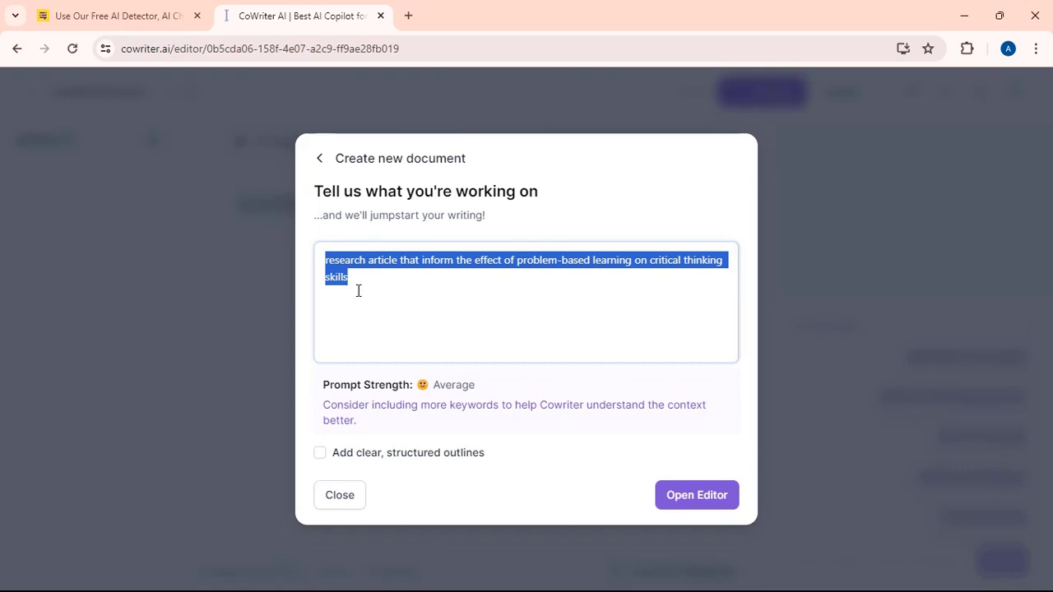
click(358, 291)
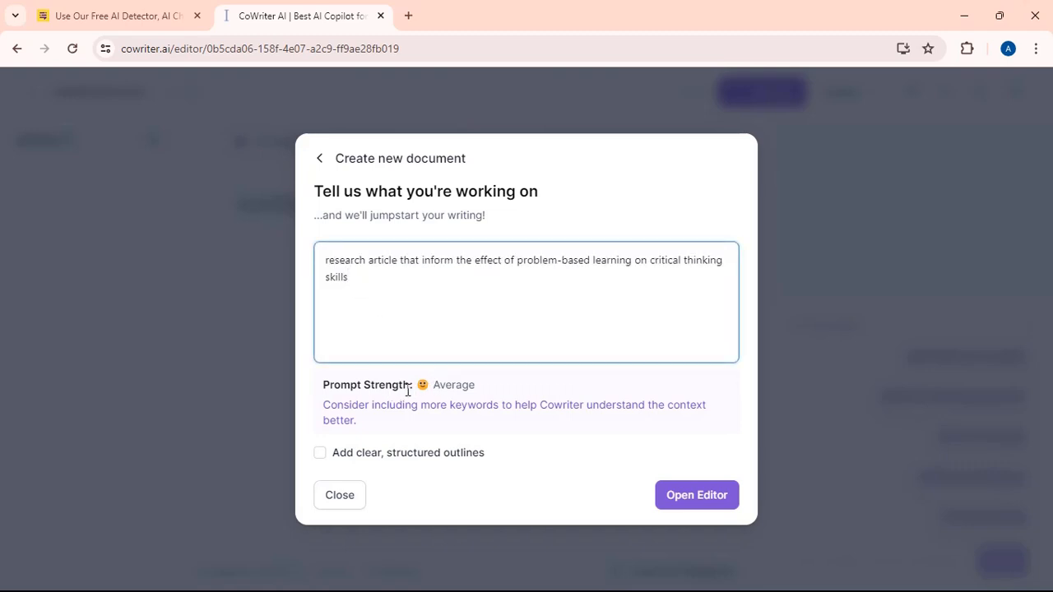
key(ctrl+a)
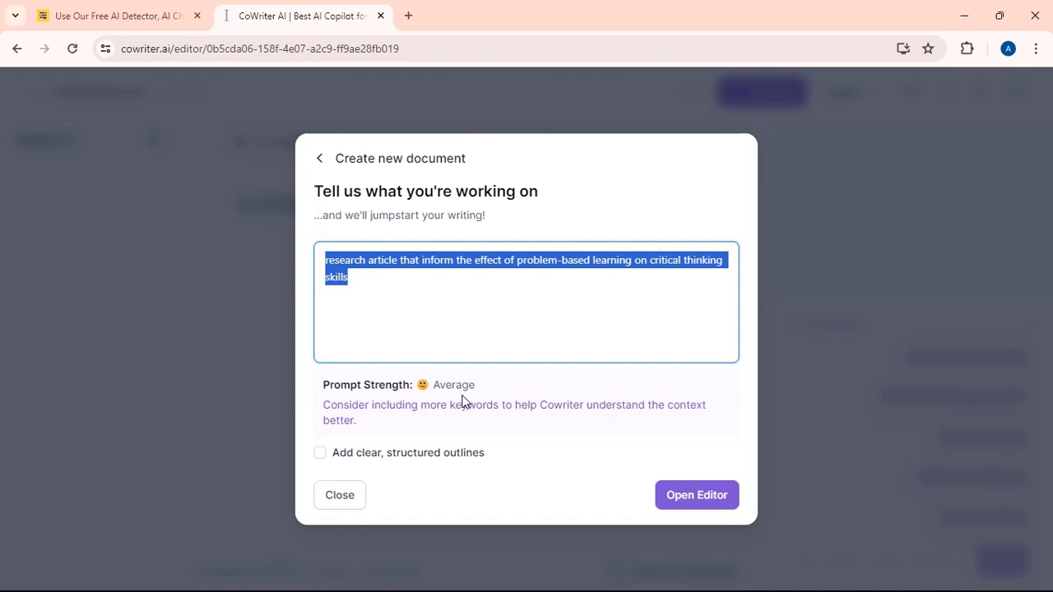
click(319, 453)
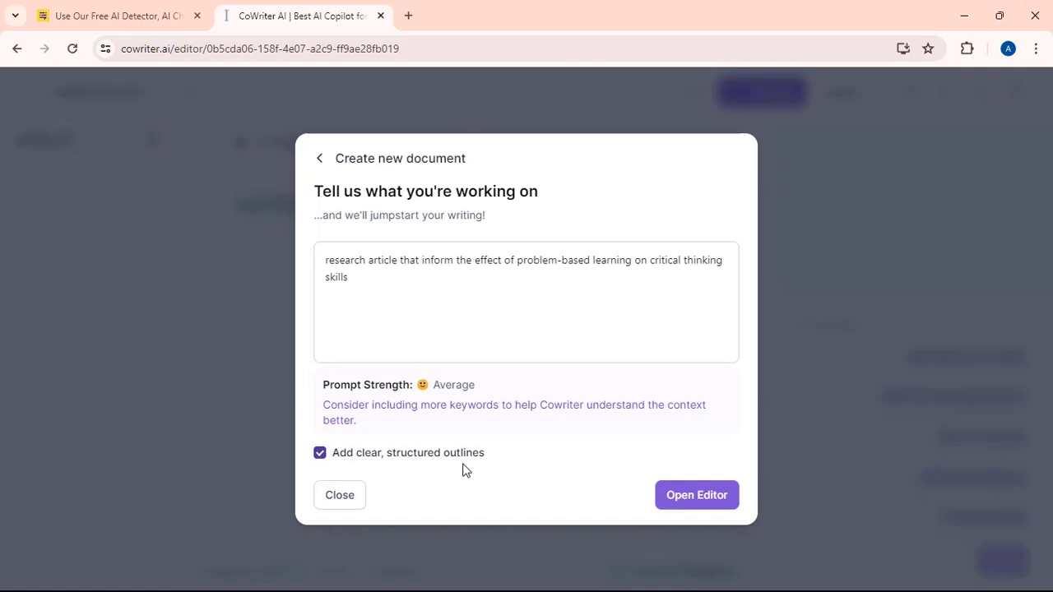
click(716, 505)
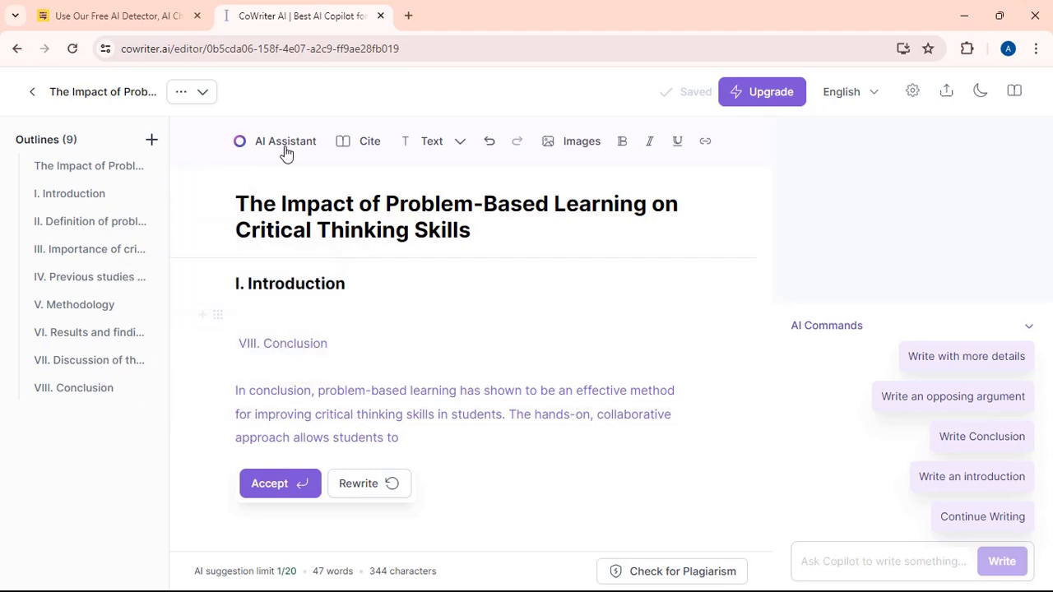
Examine the section headings of the generated article outline in the document.
scroll(532, 238, down, 2)
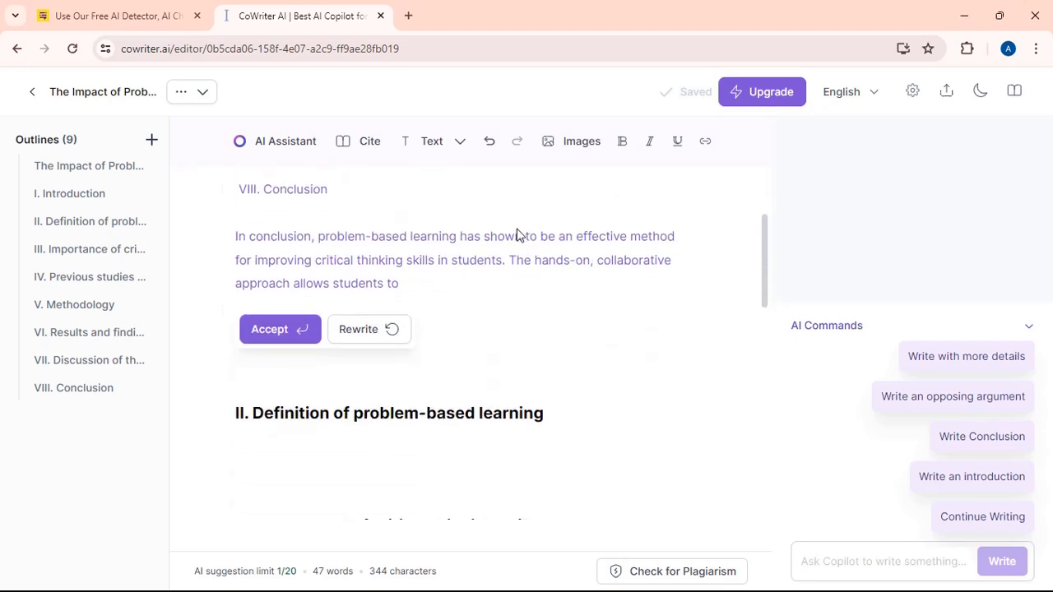
scroll(517, 235, down, 5)
click(358, 291)
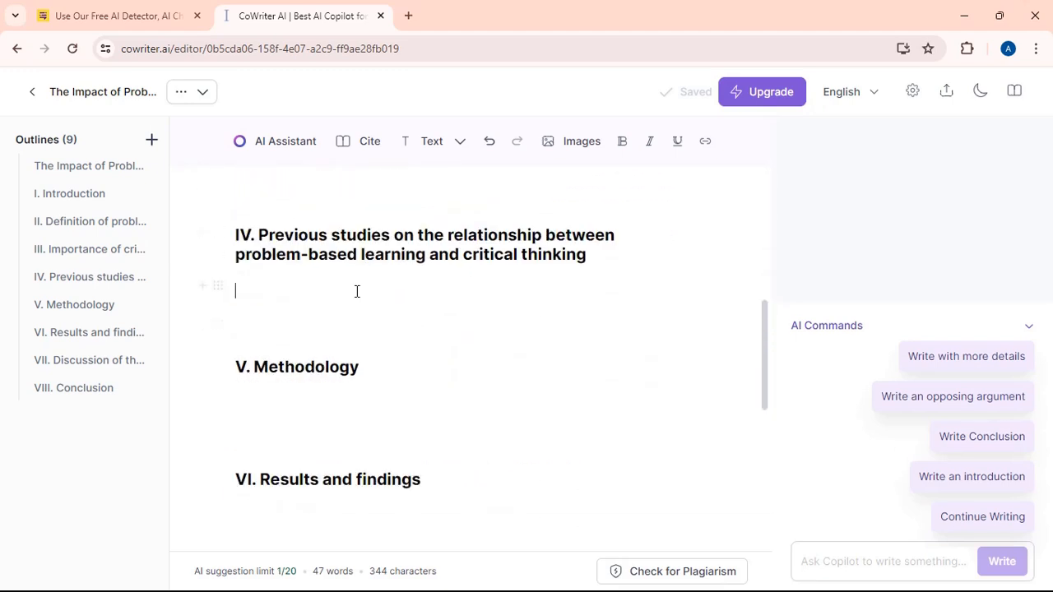
click(220, 367)
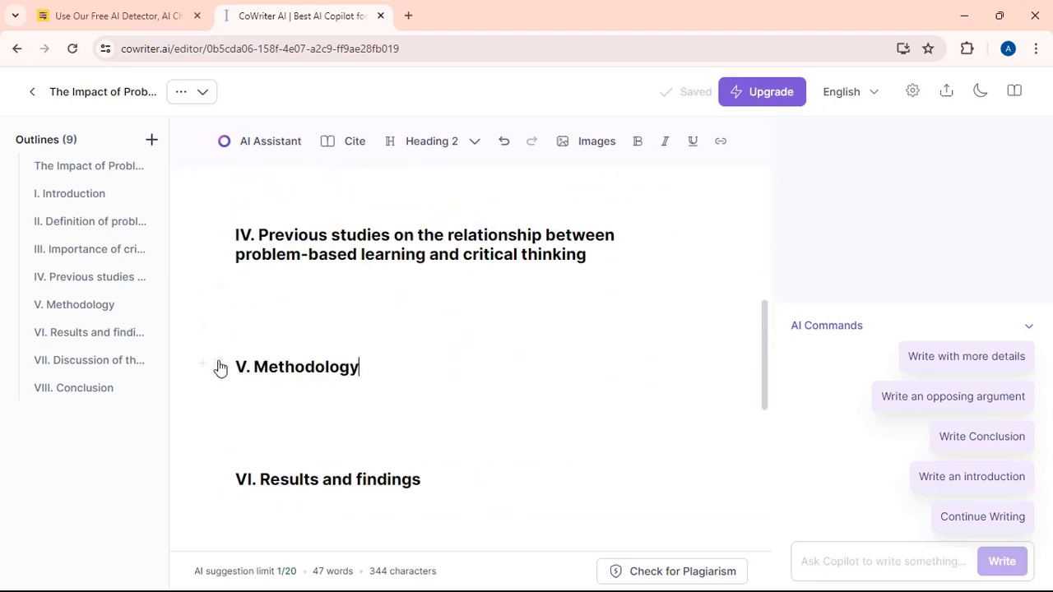
click(220, 368)
click(280, 396)
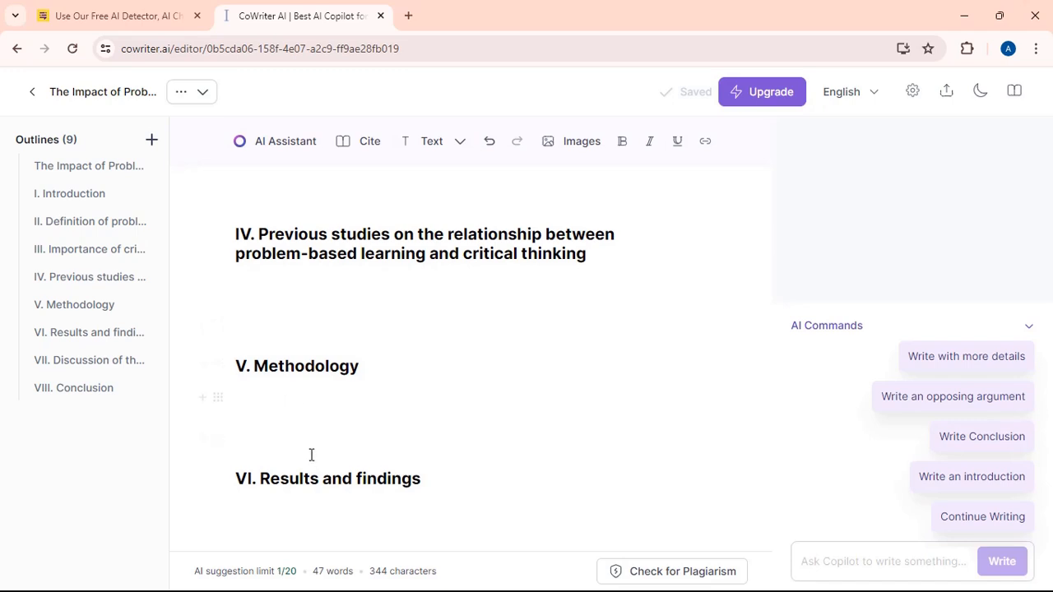
scroll(311, 455, down, 2)
scroll(305, 446, up, 7)
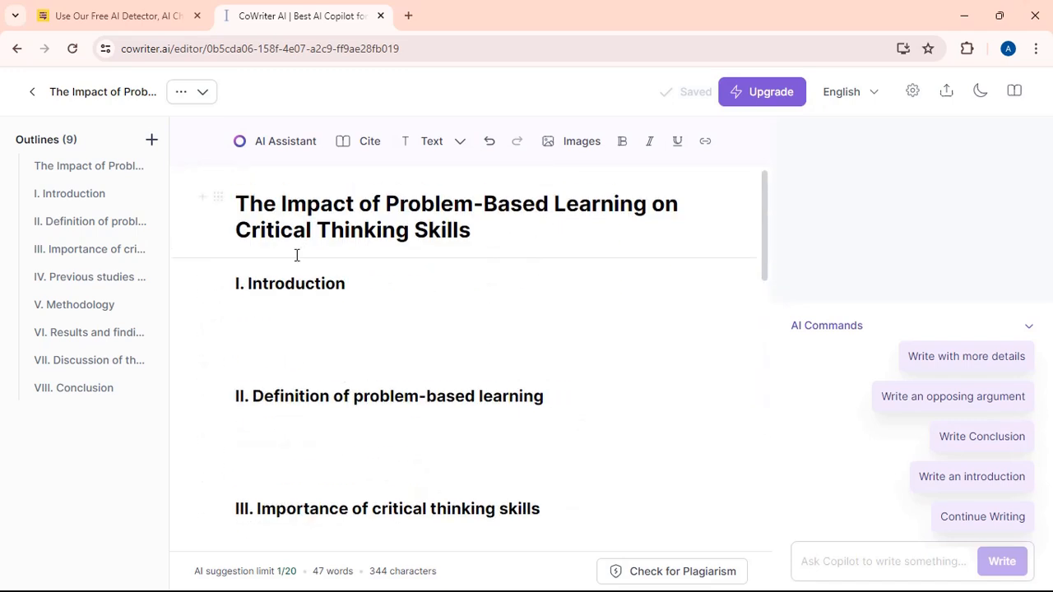
Write "Keterampilan berpikir kritis termasuk keterampilan Abad 21 yang penting untuk diberdayakan" under the I. Introduction heading.
click(334, 316)
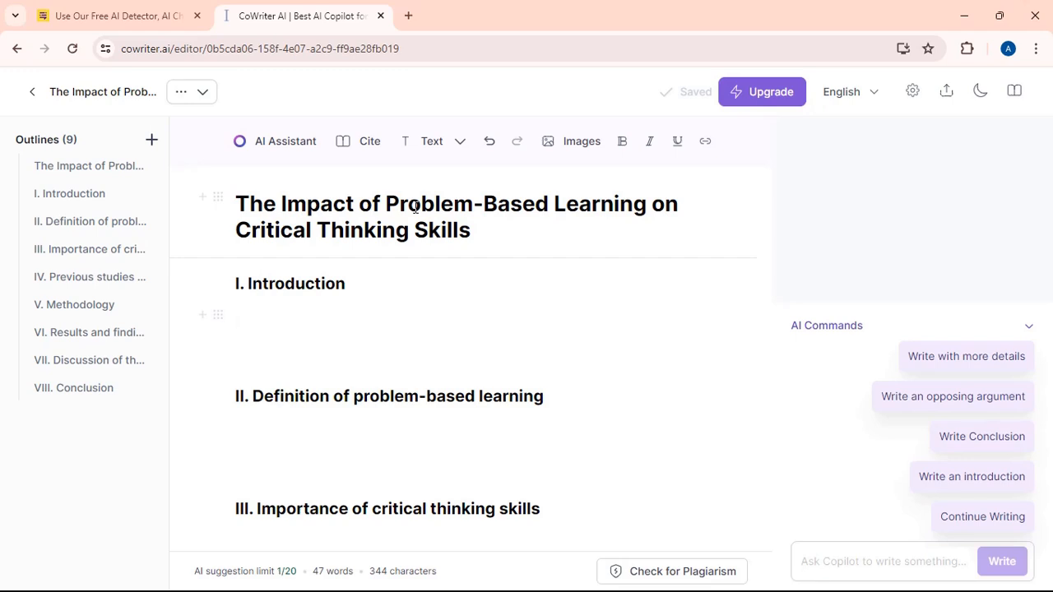
text(Keterampilan berp)
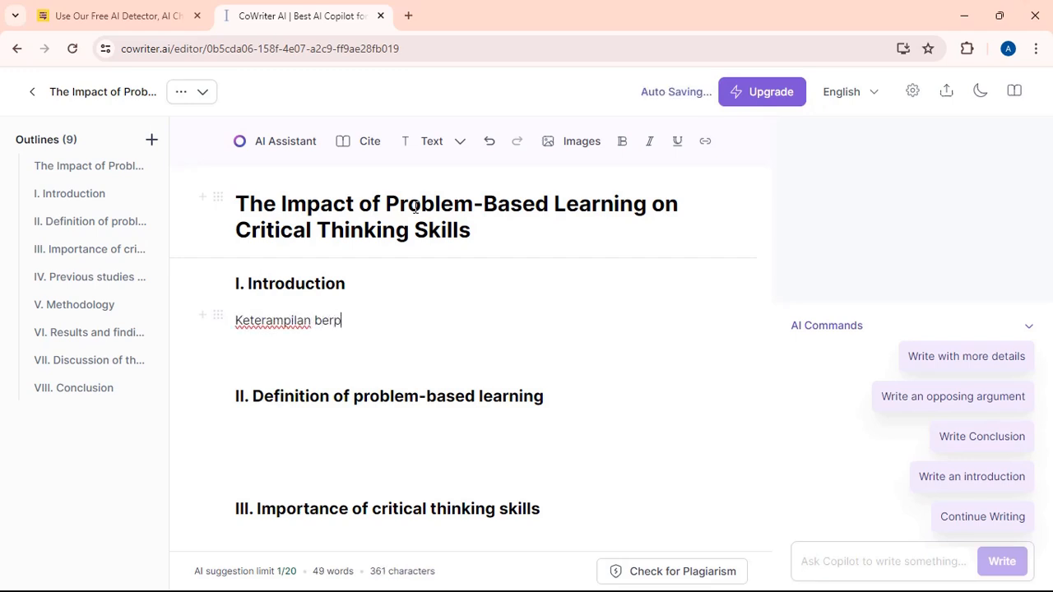
text(ikir kri)
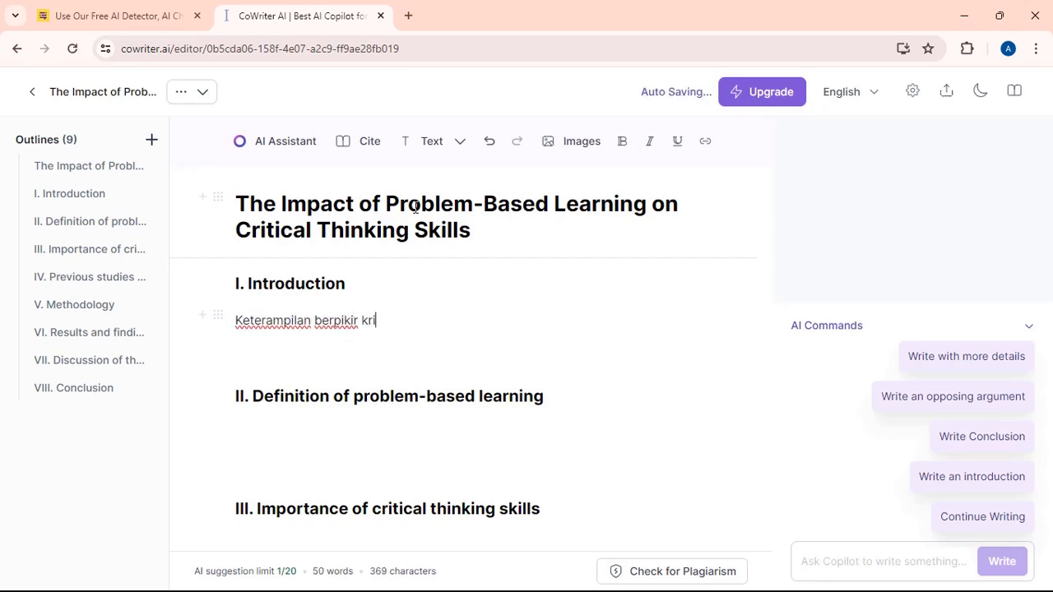
text(tis termasu)
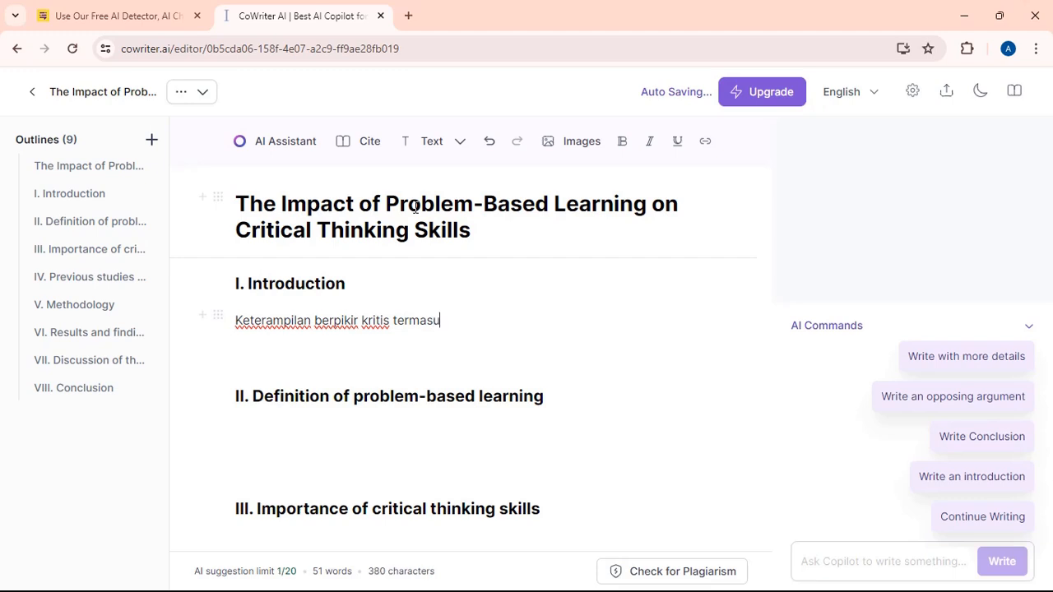
text(k keterampilan)
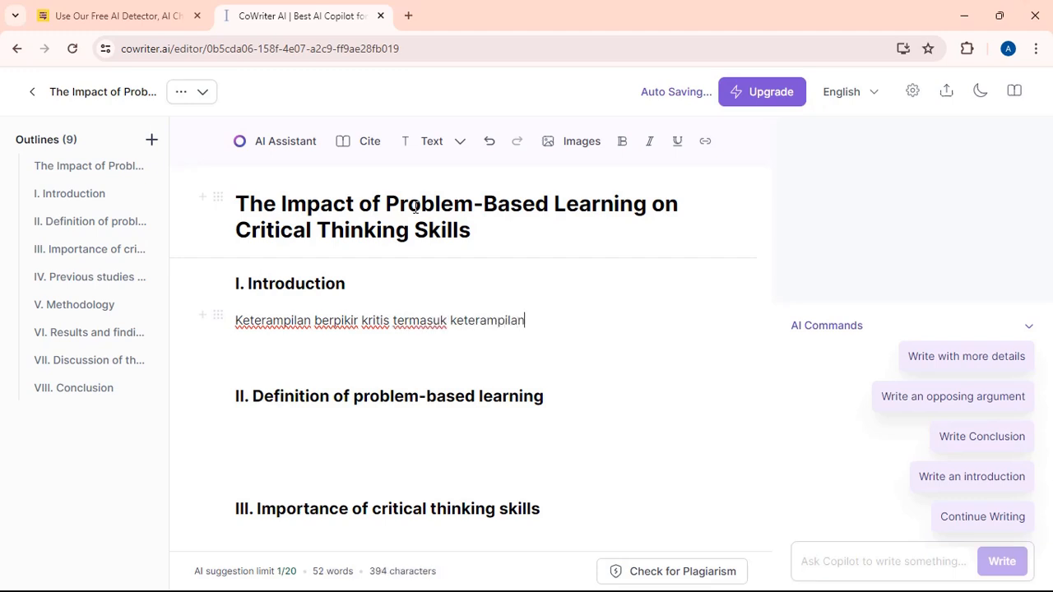
text( Abad 21 yang penti)
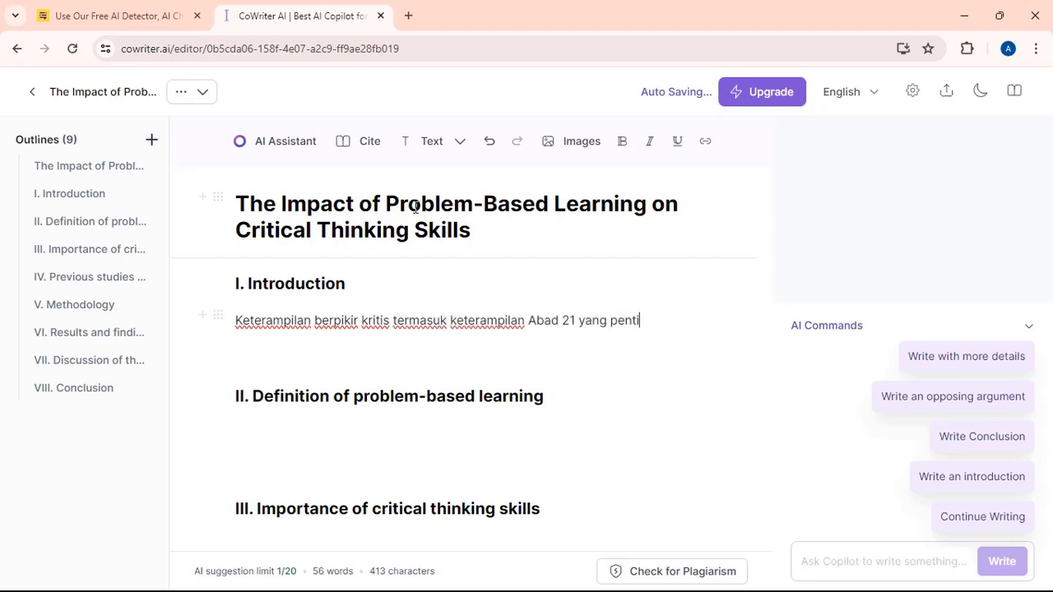
text(ng untuk diberda)
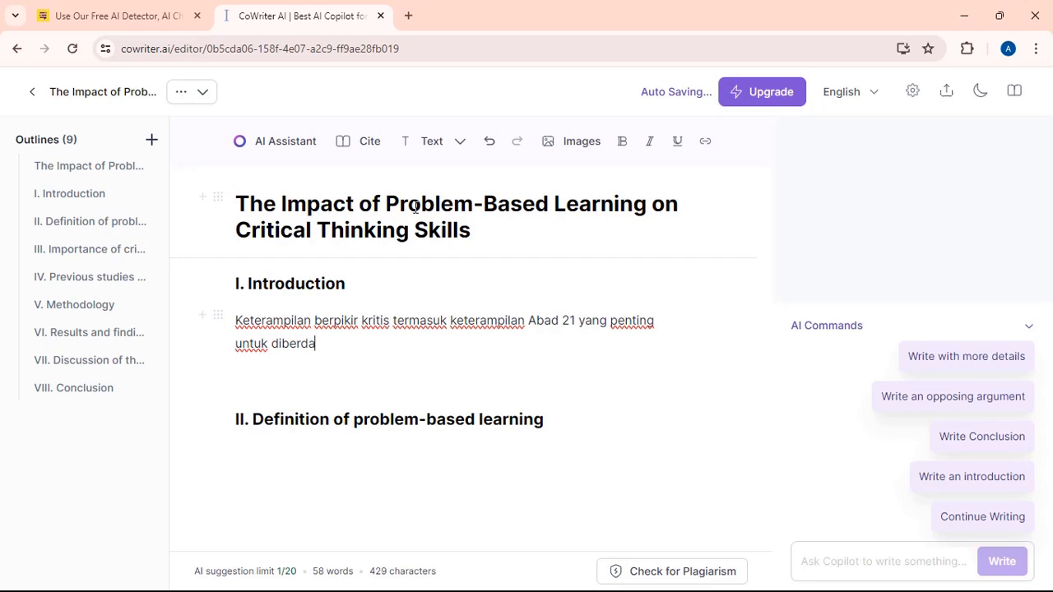
text(yakan)
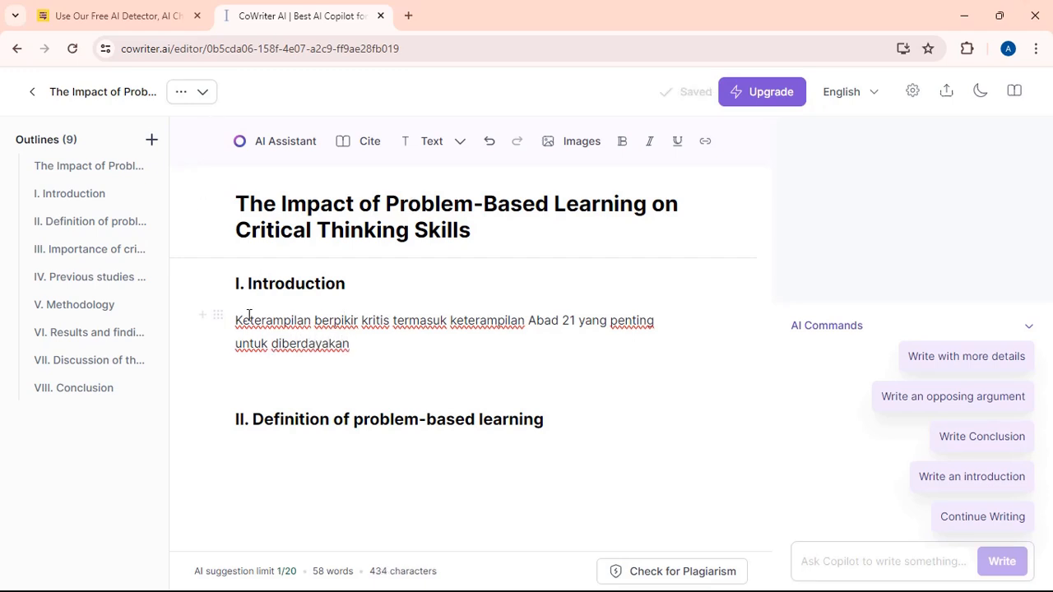
Have the AI Assistant paraphrase the Indonesian sentence under I. Introduction academically.
drag(237, 320, 353, 344)
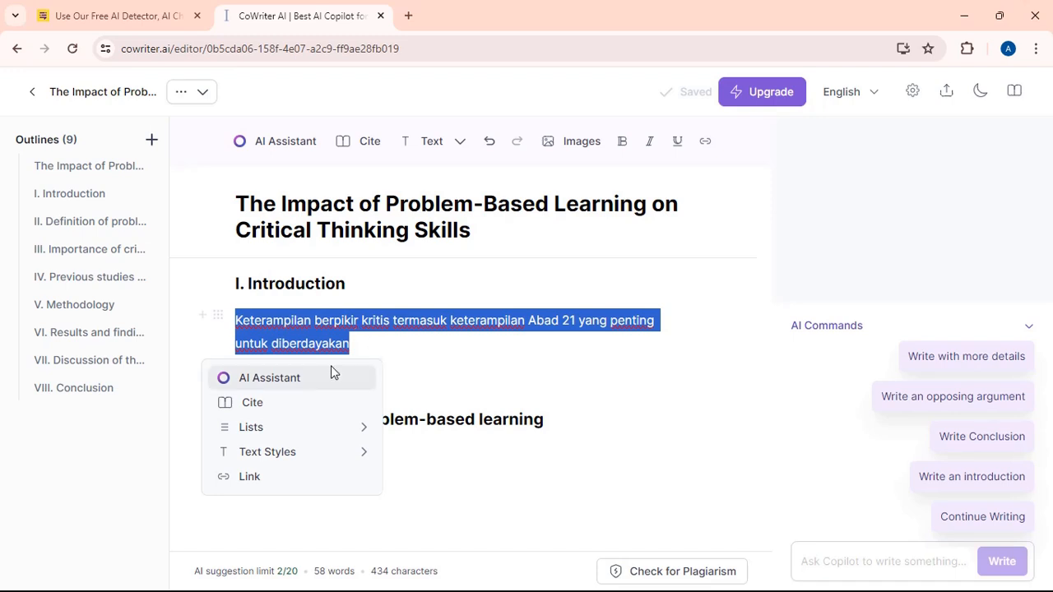
click(336, 374)
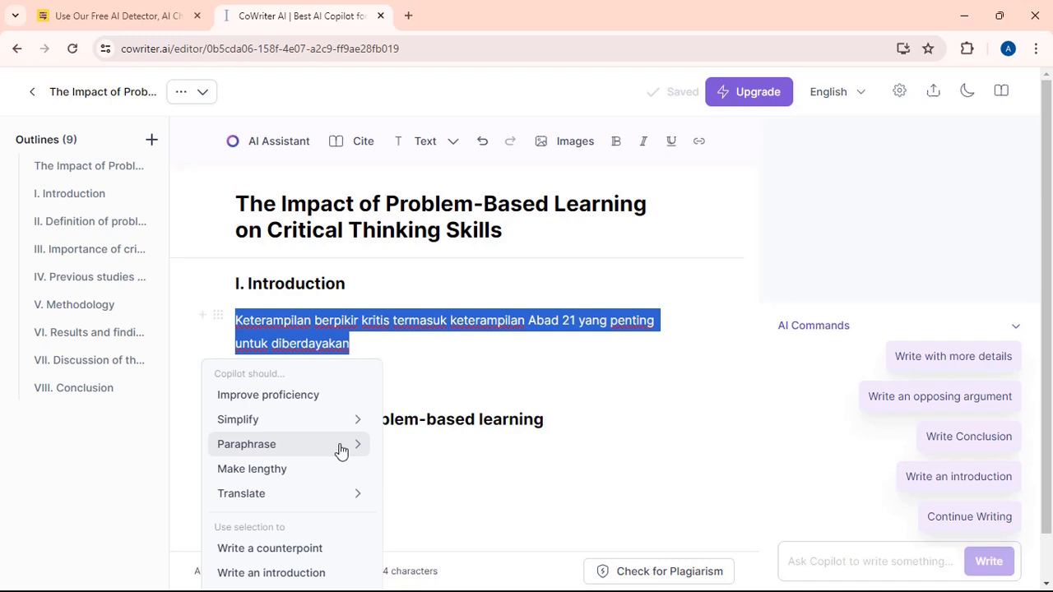
click(333, 501)
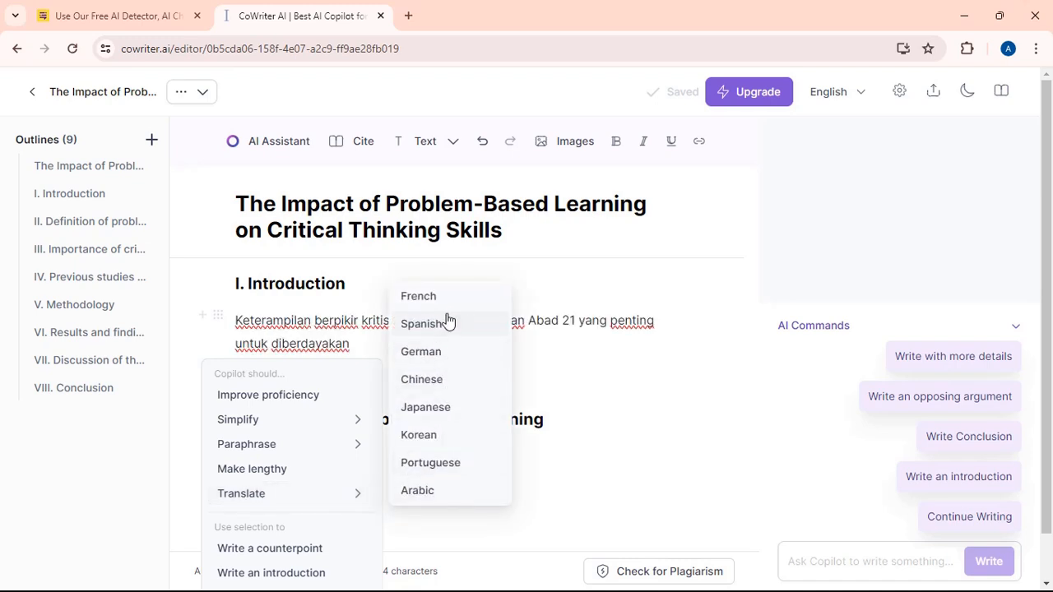
click(333, 450)
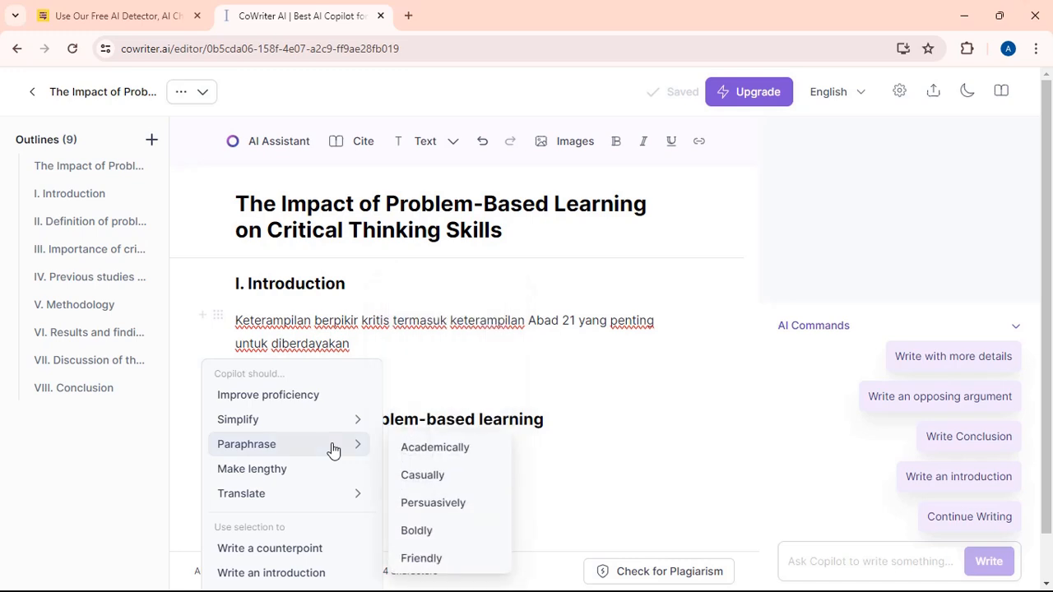
click(409, 448)
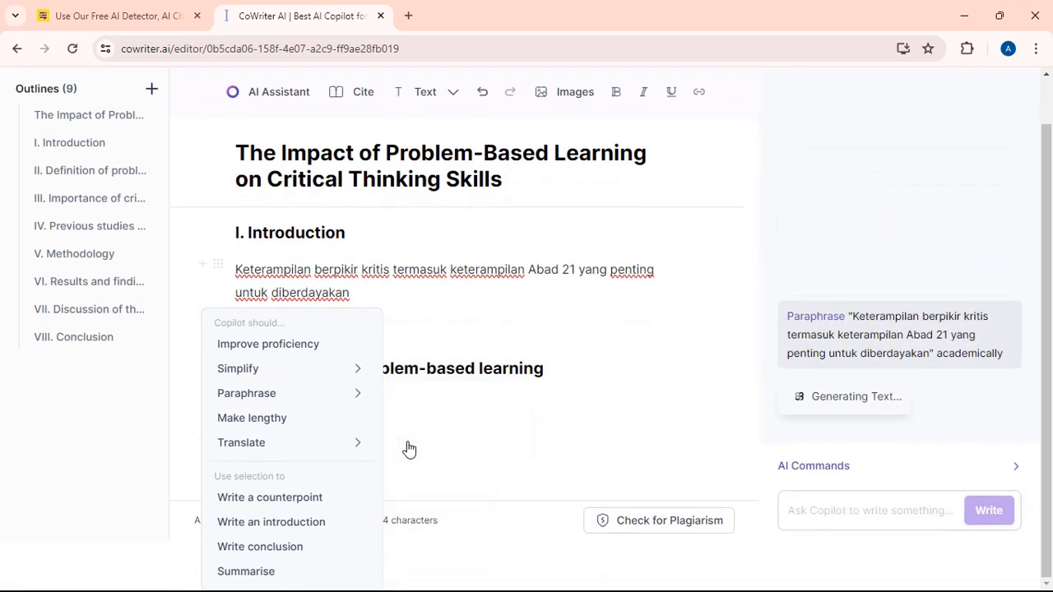
click(343, 399)
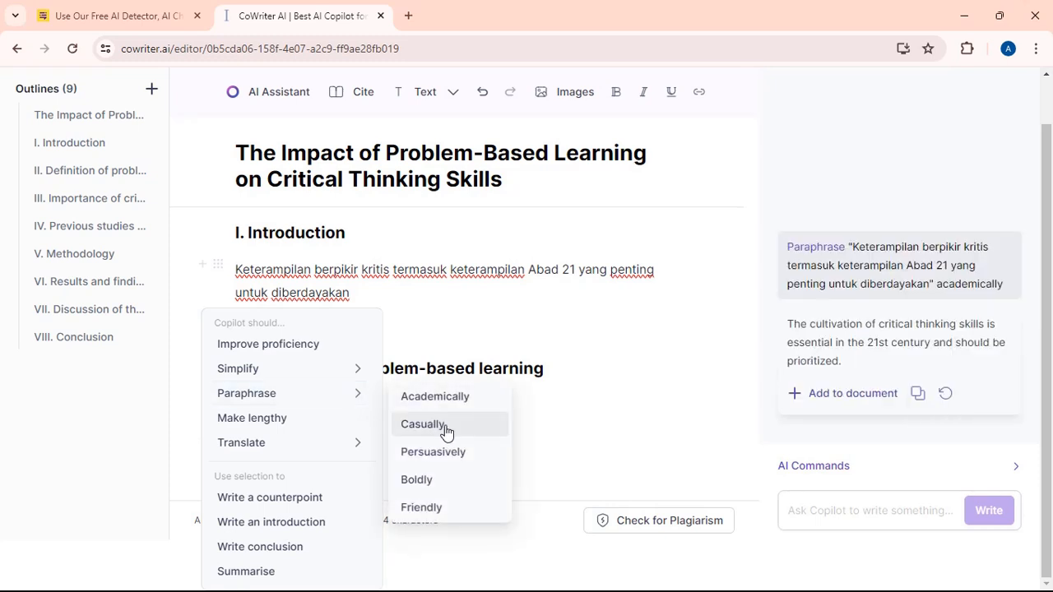
click(338, 372)
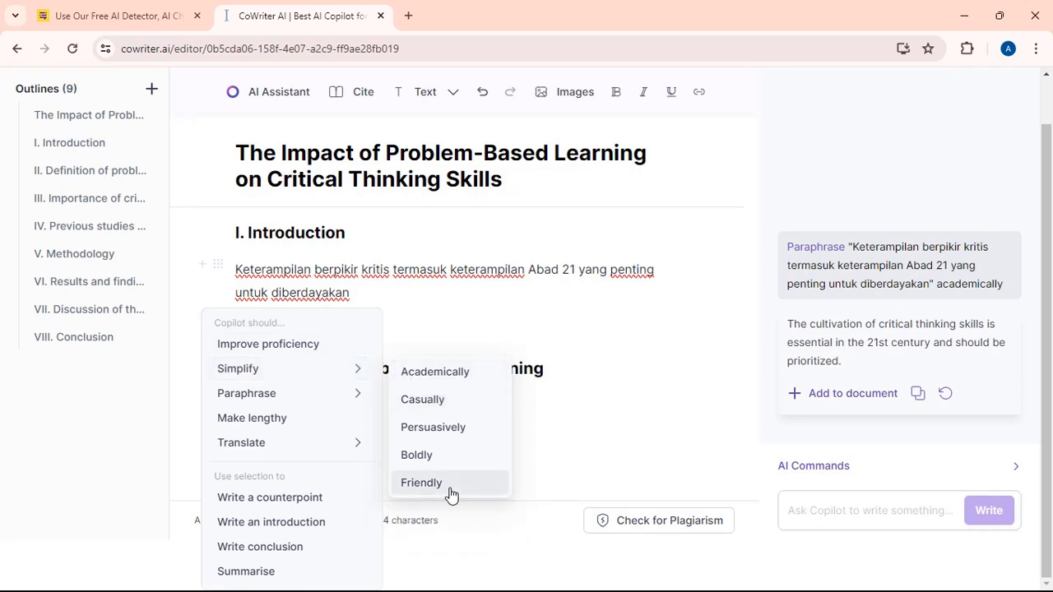
Replace the Indonesian sentence under I. Introduction with the generated academic paraphrase and accept the suggested continuation.
scroll(520, 306, up, 2)
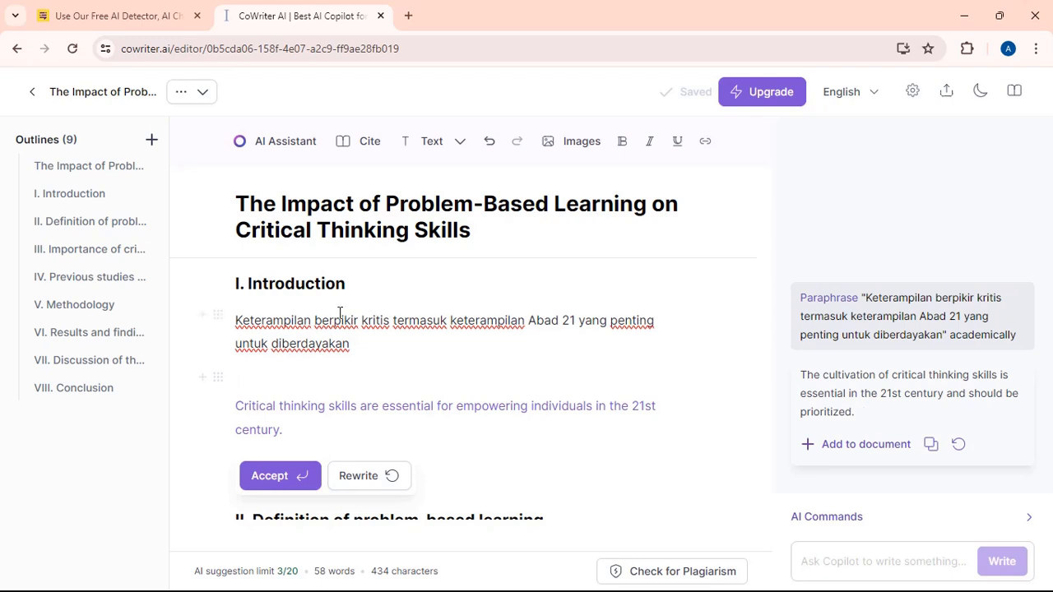
drag(243, 327, 350, 346)
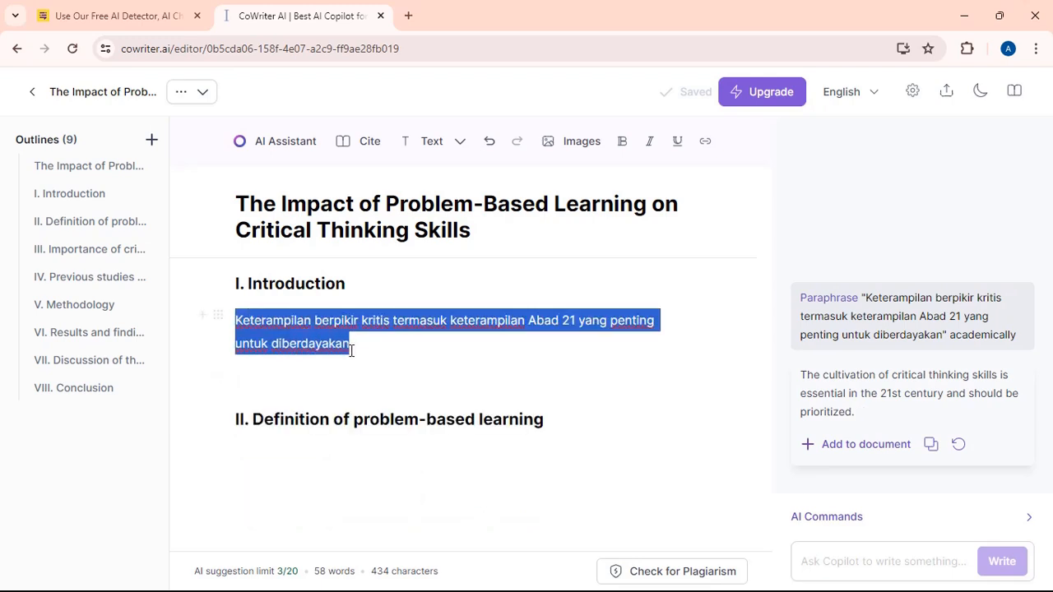
click(863, 444)
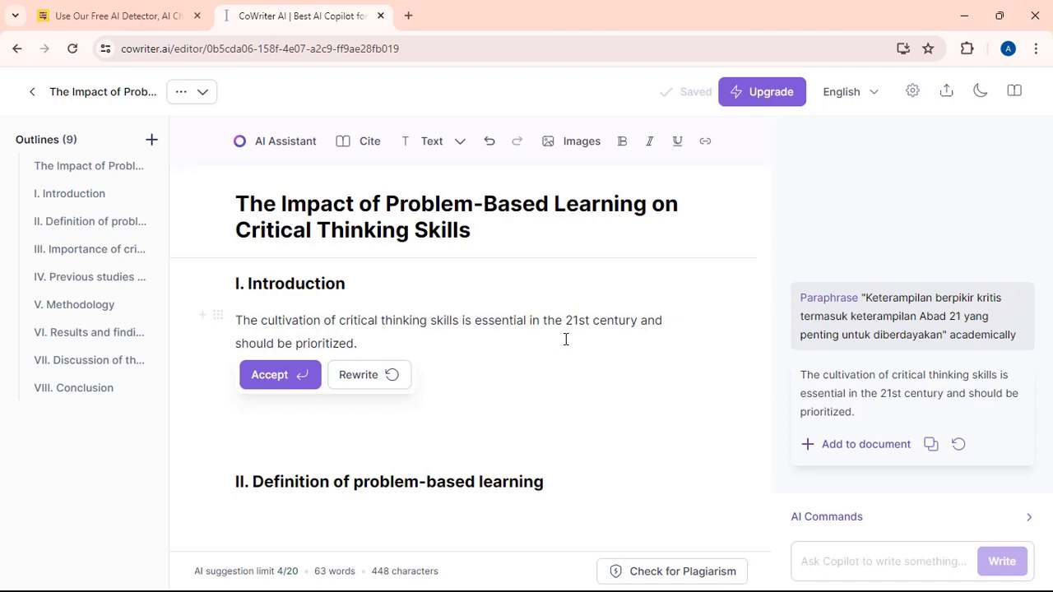
click(287, 383)
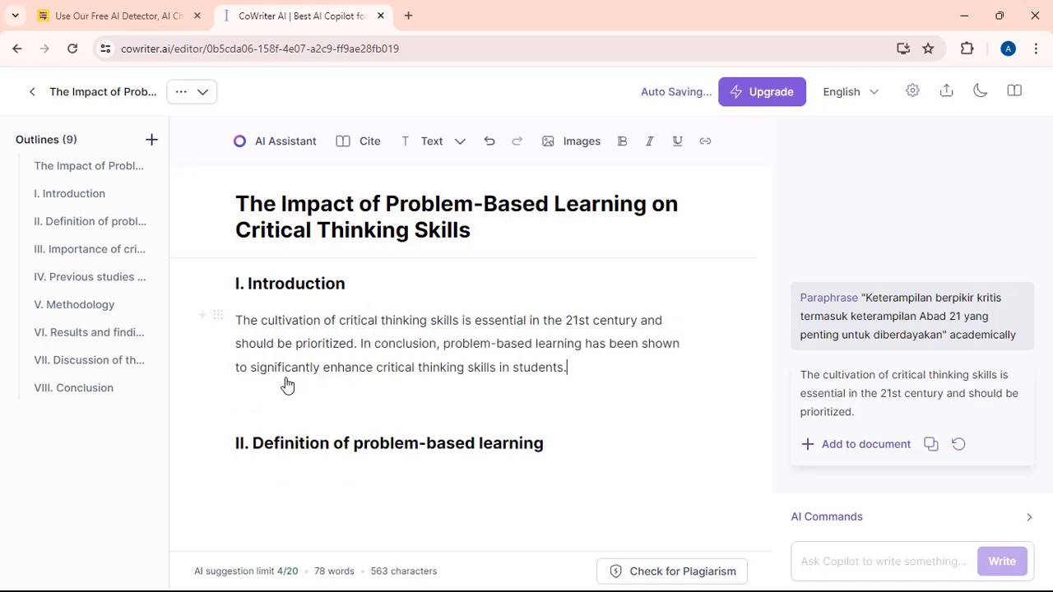
Review the added "In conclusion" sentence and request a rewrite of the AI suggestion that follows it in the Introduction.
drag(358, 343, 567, 367)
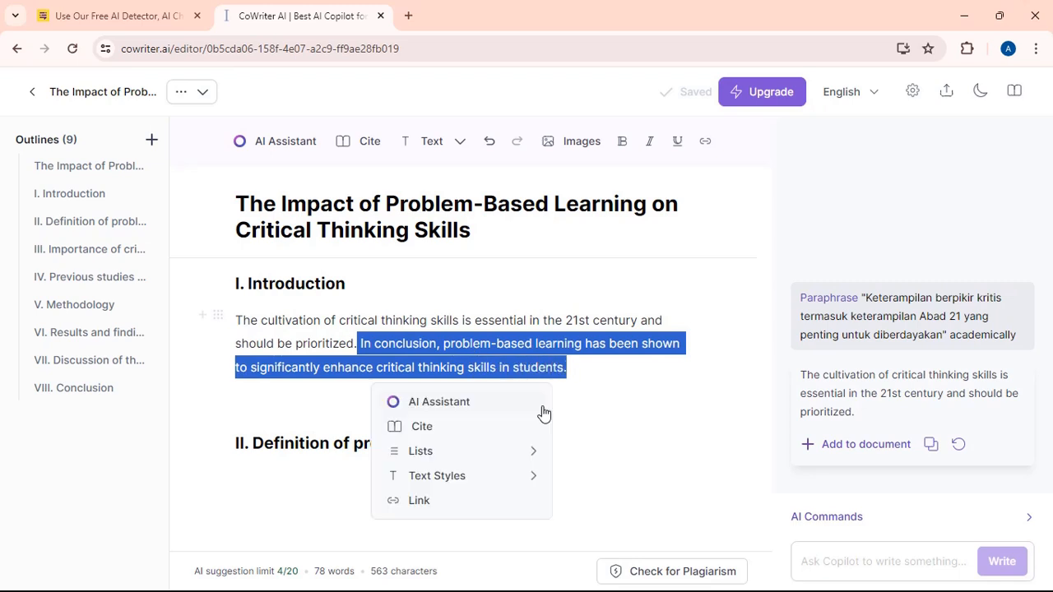
click(361, 343)
drag(361, 343, 565, 362)
click(584, 361)
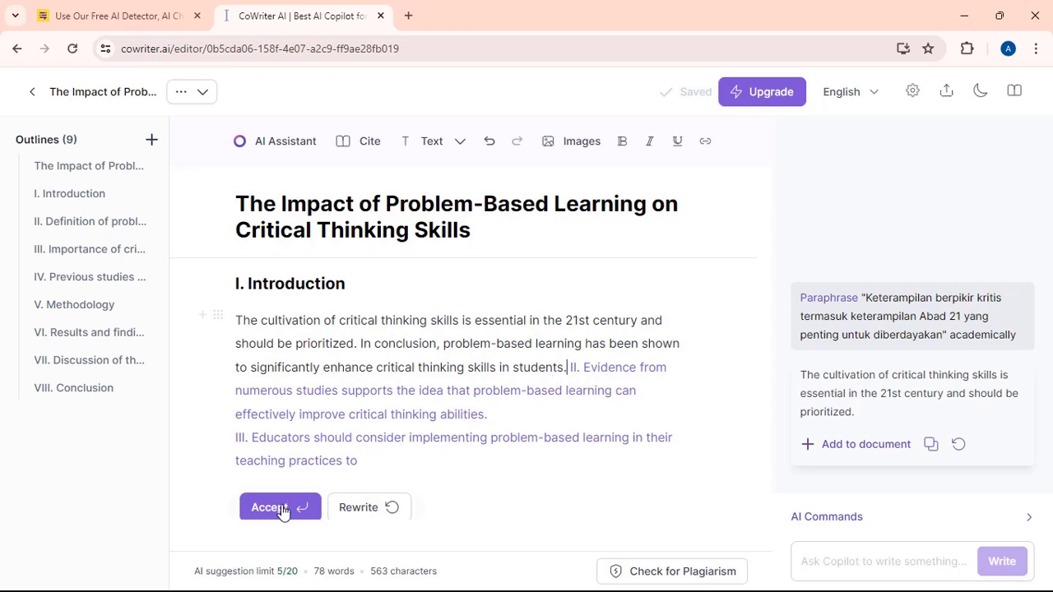
click(359, 508)
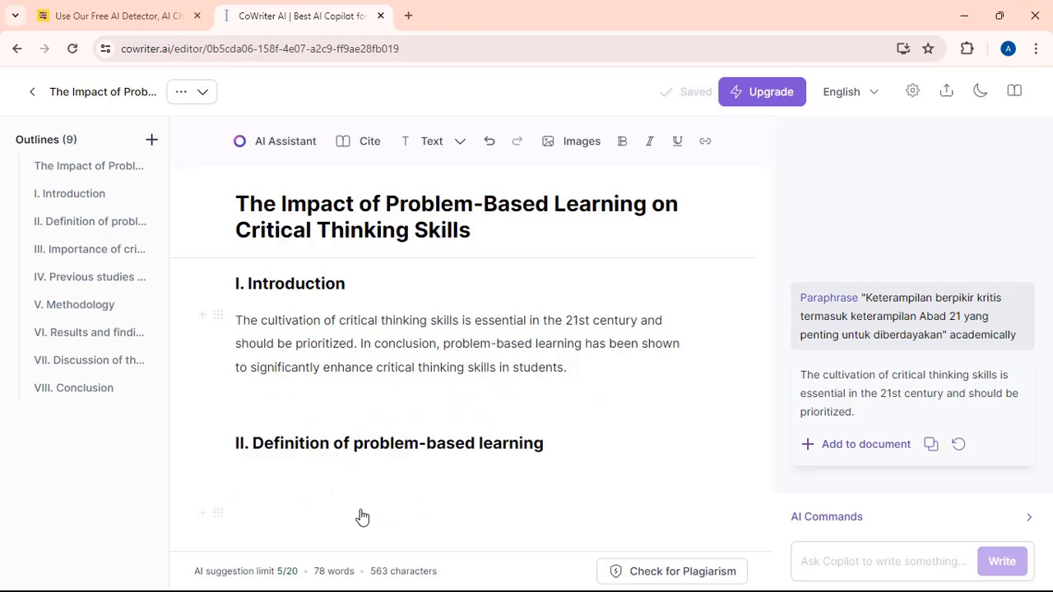